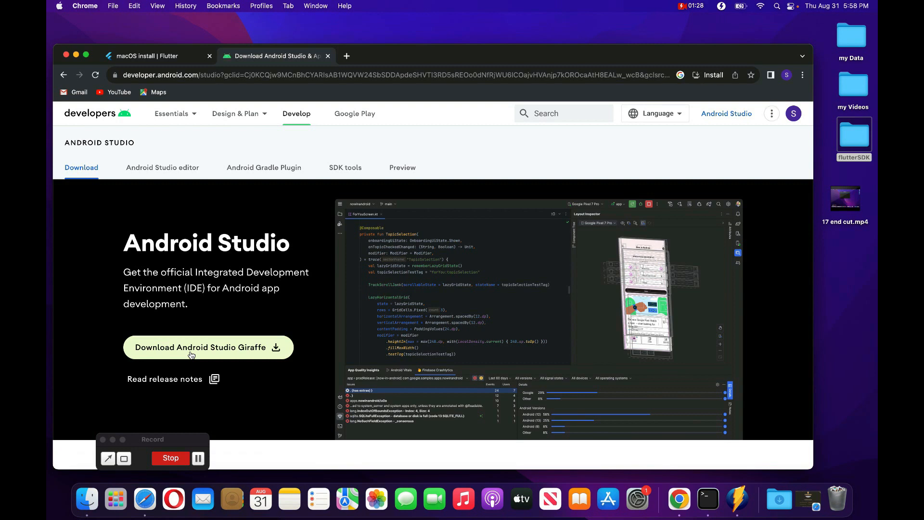
Download Android Studio Giraffe for a Mac with Intel chip, agreeing to the terms and conditions
{"action": "left_click", "coordinate": [190, 352]}
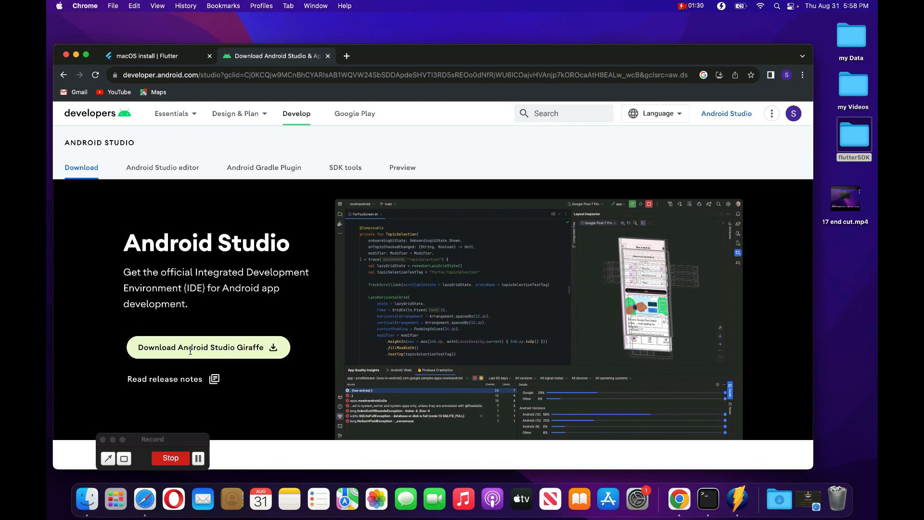
{"action": "scroll", "coordinate": [320, 320], "scroll_direction": "down", "scroll_amount": 20}
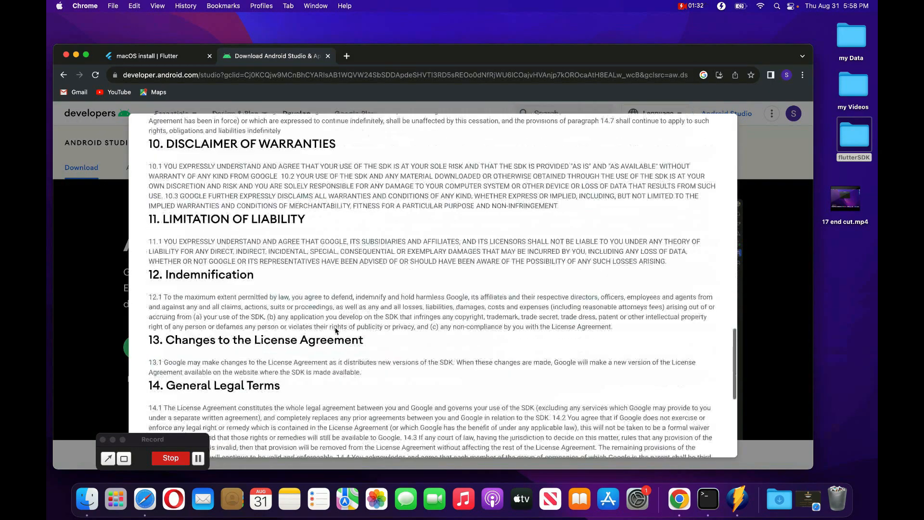
{"action": "left_click", "coordinate": [217, 312]}
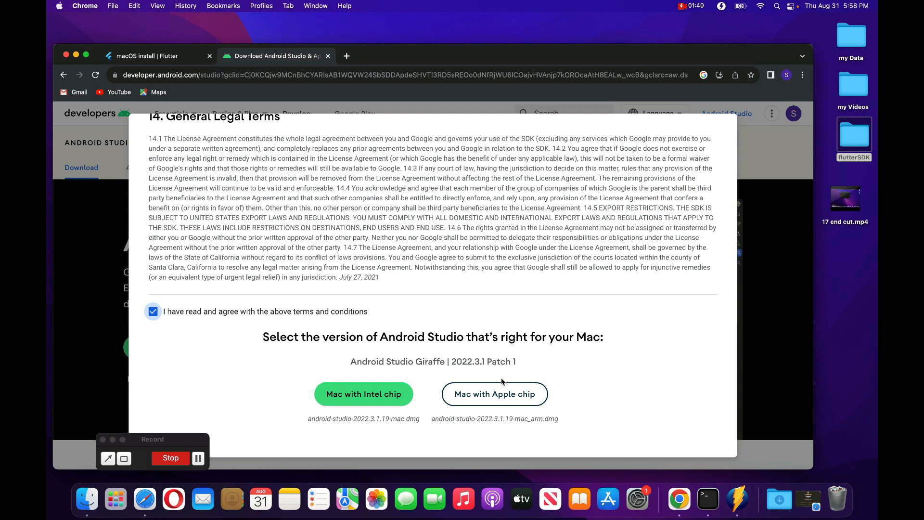
{"action": "left_click", "coordinate": [354, 401]}
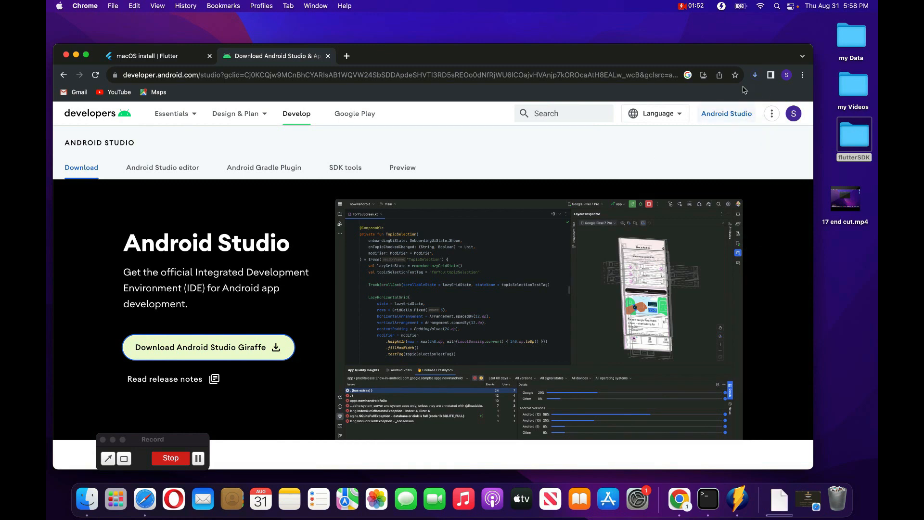
Locate the downloaded android-studio-2022.3.1.19-mac.dmg in Finder, minimize the browser and open the disk image
{"action": "left_click", "coordinate": [755, 75]}
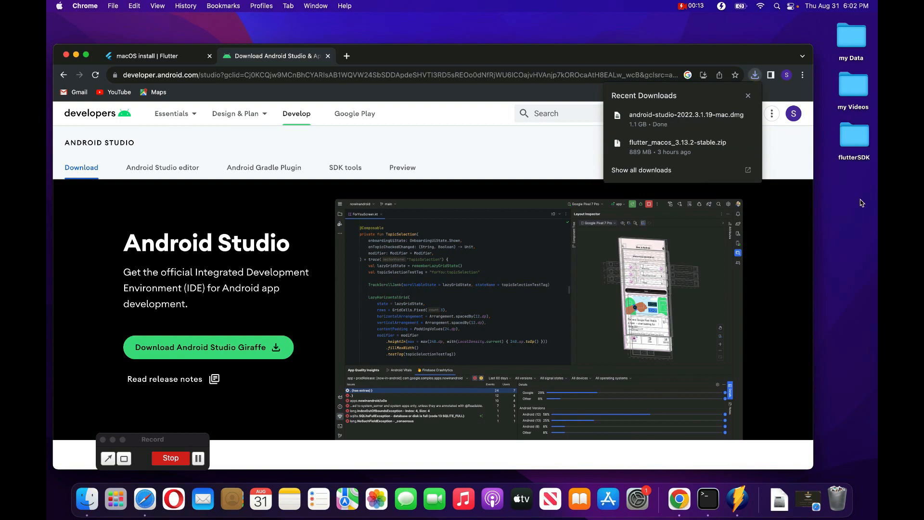
{"action": "left_click", "coordinate": [732, 117]}
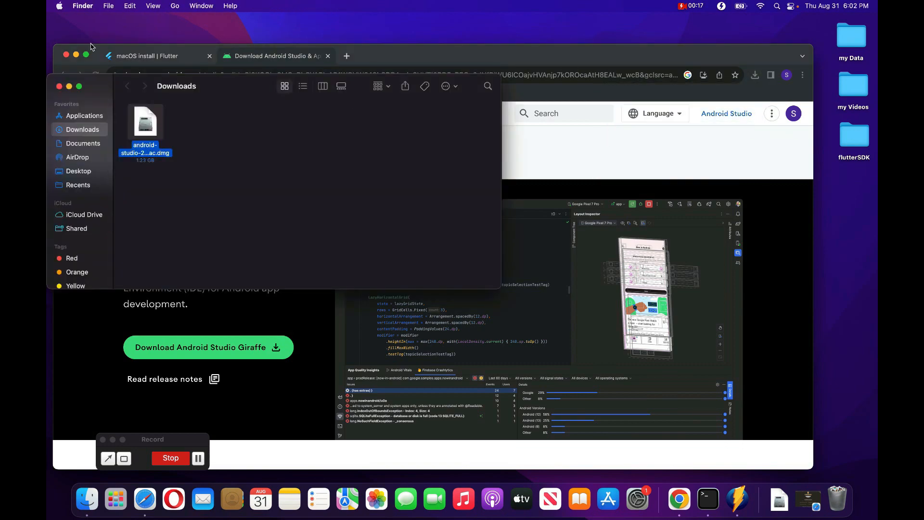
{"action": "left_click", "coordinate": [76, 55]}
{"action": "left_click_drag", "start_coordinate": [224, 89], "coordinate": [226, 41]}
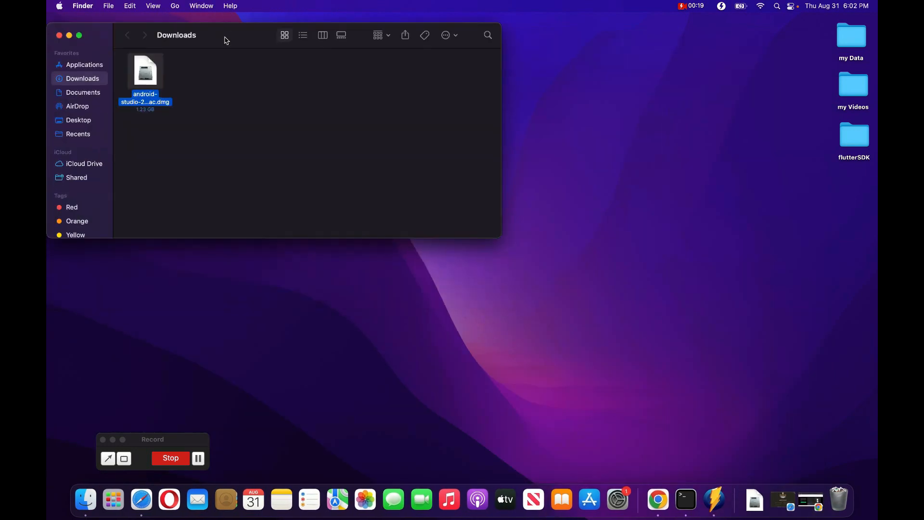
{"action": "double_click", "coordinate": [150, 75]}
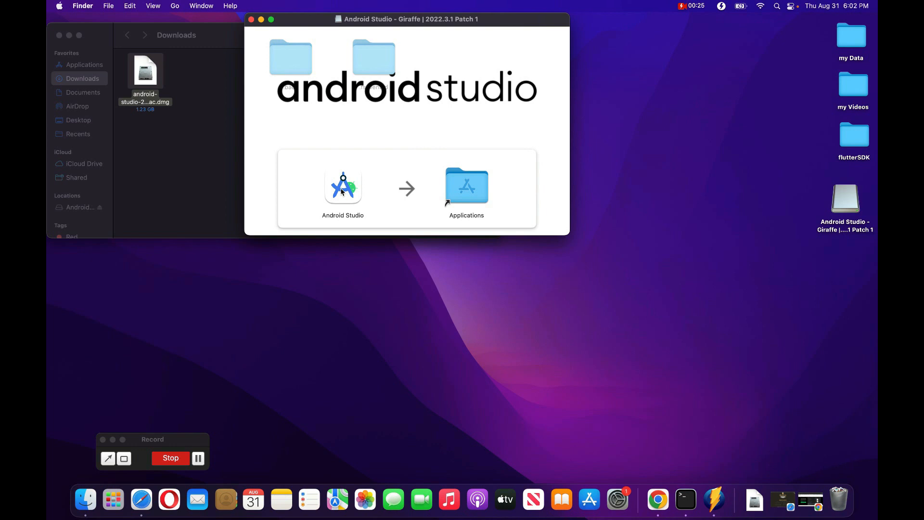
Copy Android Studio from the disk image into Applications, and close the installer and Downloads windows
{"action": "left_click_drag", "start_coordinate": [341, 192], "coordinate": [493, 192]}
{"action": "left_click_drag", "start_coordinate": [342, 183], "coordinate": [471, 186]}
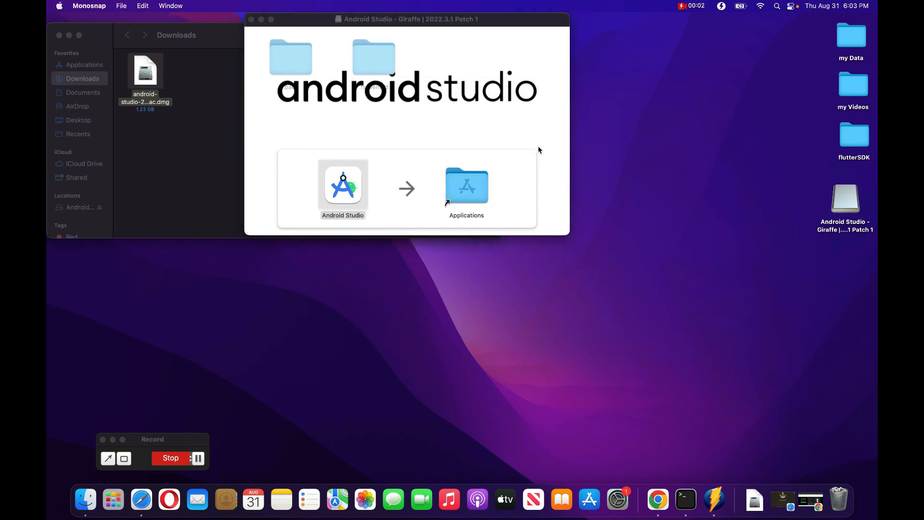
{"action": "left_click", "coordinate": [251, 19]}
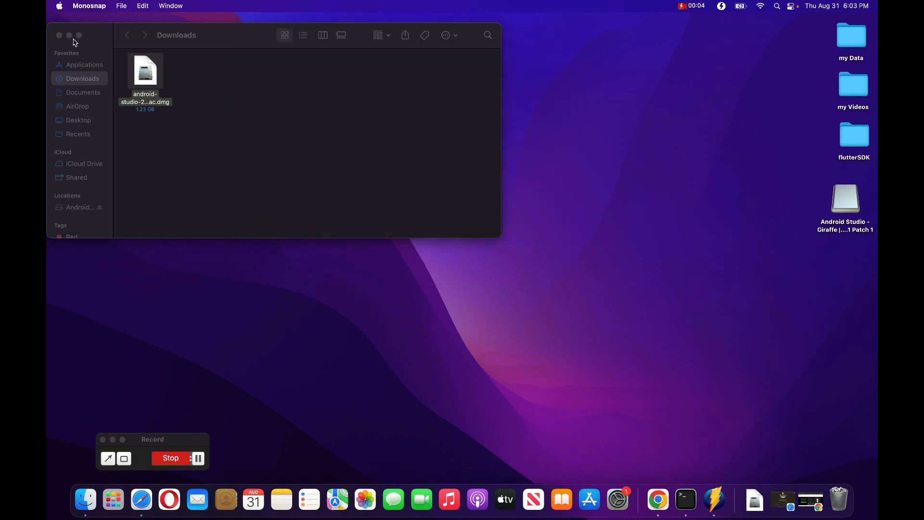
{"action": "left_click", "coordinate": [59, 36]}
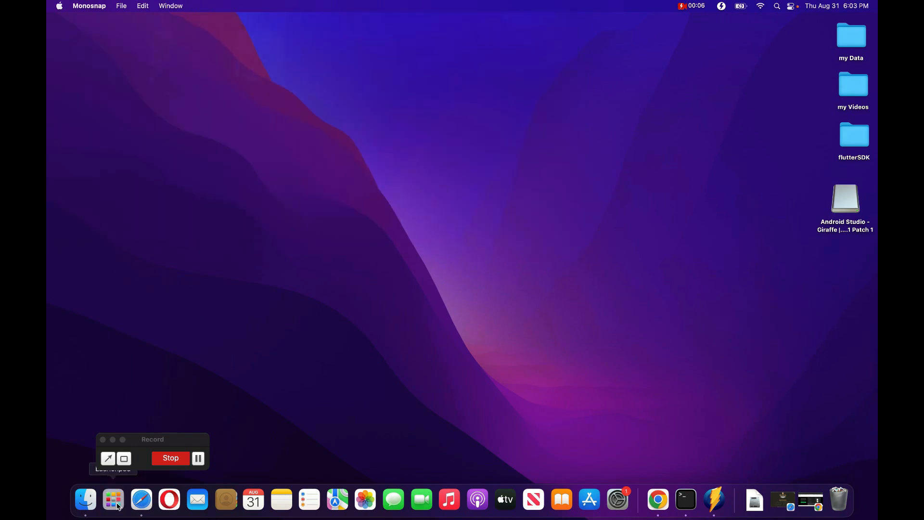
Launch the installed Android Studio, allowing it to open, without importing settings or sending usage statistics
{"action": "left_click", "coordinate": [113, 500]}
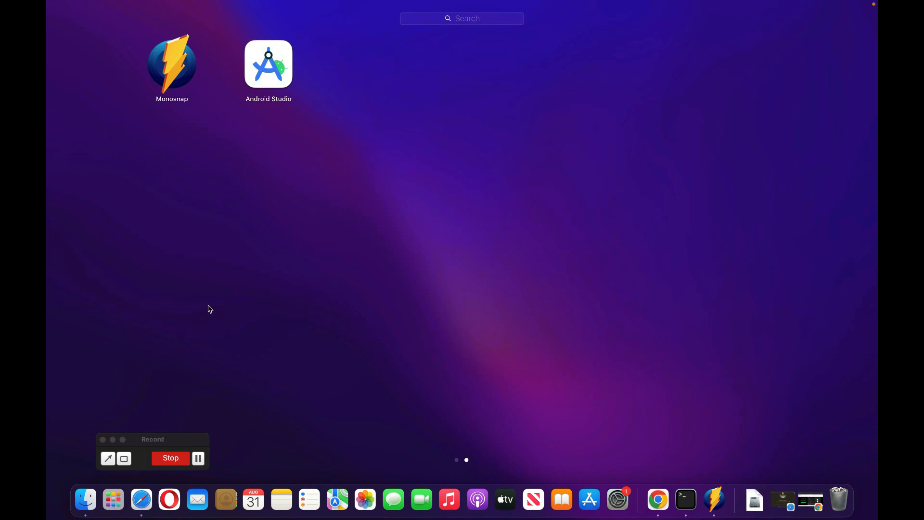
{"action": "scroll", "coordinate": [208, 308], "scroll_direction": "left", "scroll_amount": 3}
{"action": "scroll", "coordinate": [208, 308], "scroll_direction": "right", "scroll_amount": 3}
{"action": "left_click", "coordinate": [278, 78]}
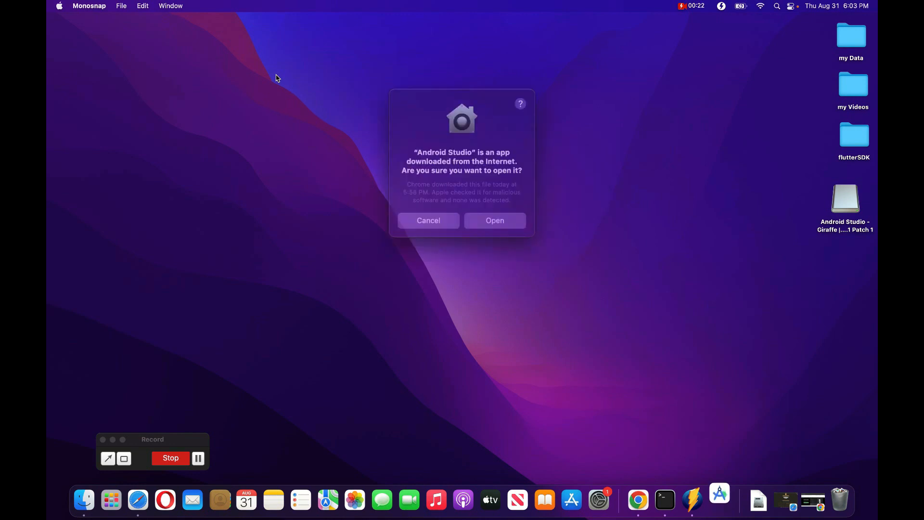
{"action": "left_click", "coordinate": [491, 213]}
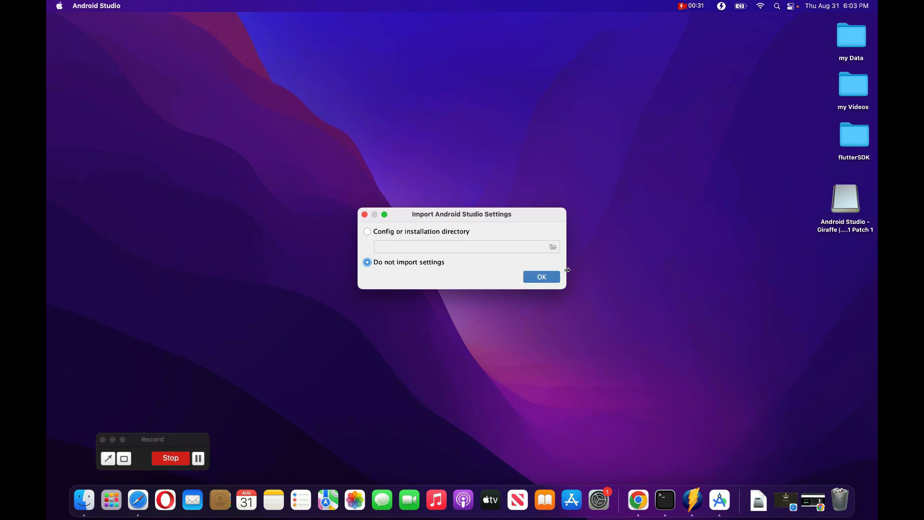
{"action": "left_click", "coordinate": [541, 277]}
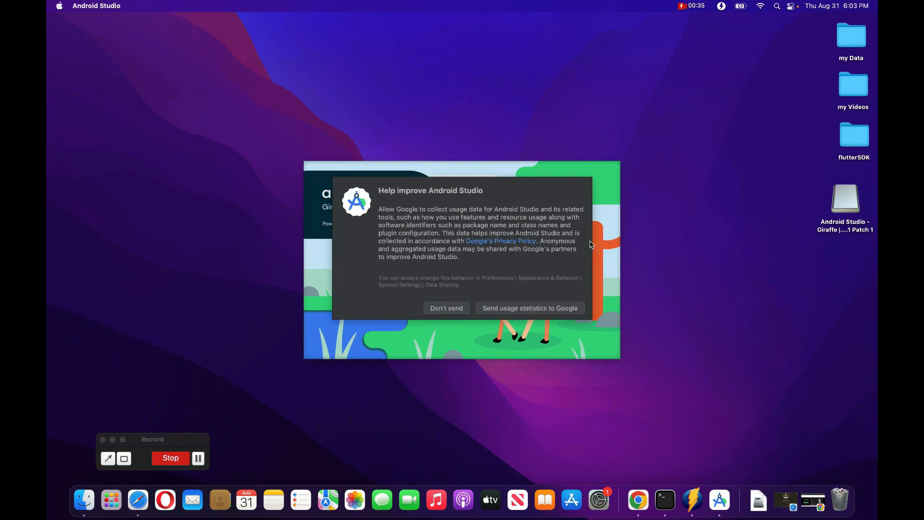
{"action": "left_click", "coordinate": [443, 312]}
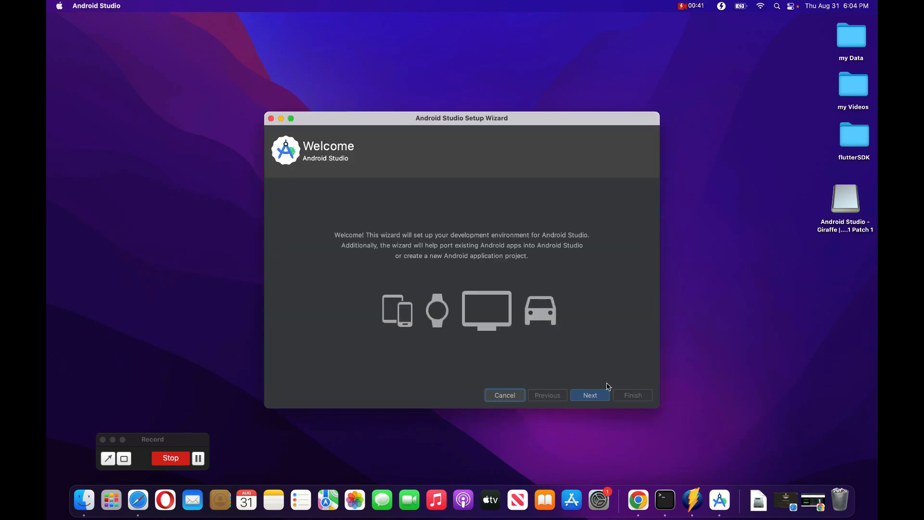
Go through the setup wizard with the Standard install type and the Darcula theme, continuing past the settings review
{"action": "left_click", "coordinate": [595, 395]}
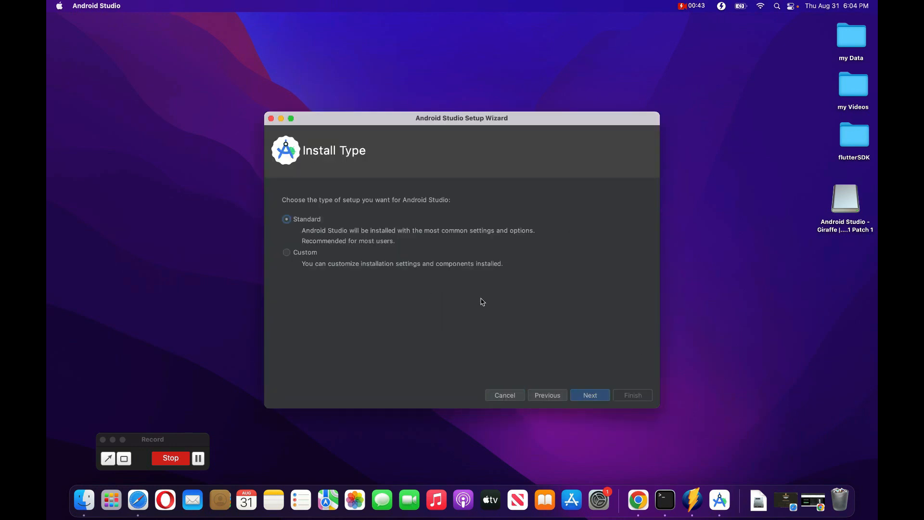
{"action": "left_click", "coordinate": [598, 395]}
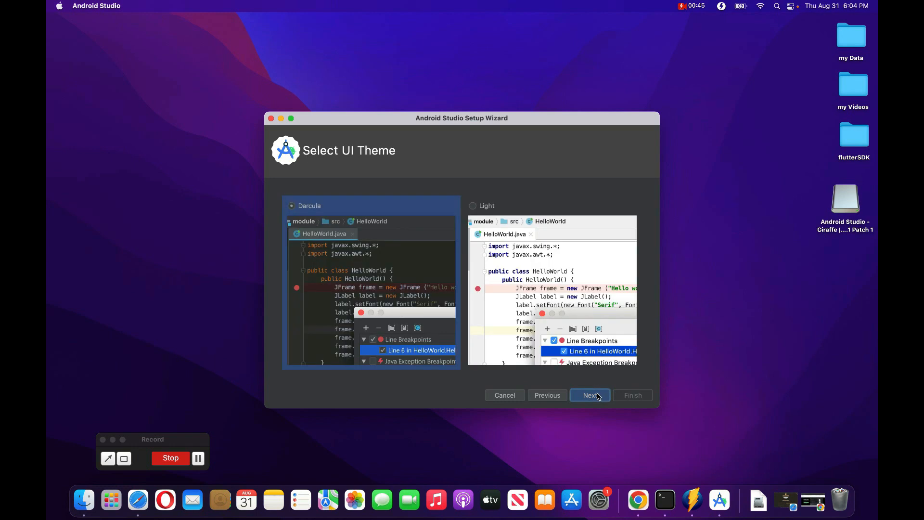
{"action": "left_click", "coordinate": [486, 209]}
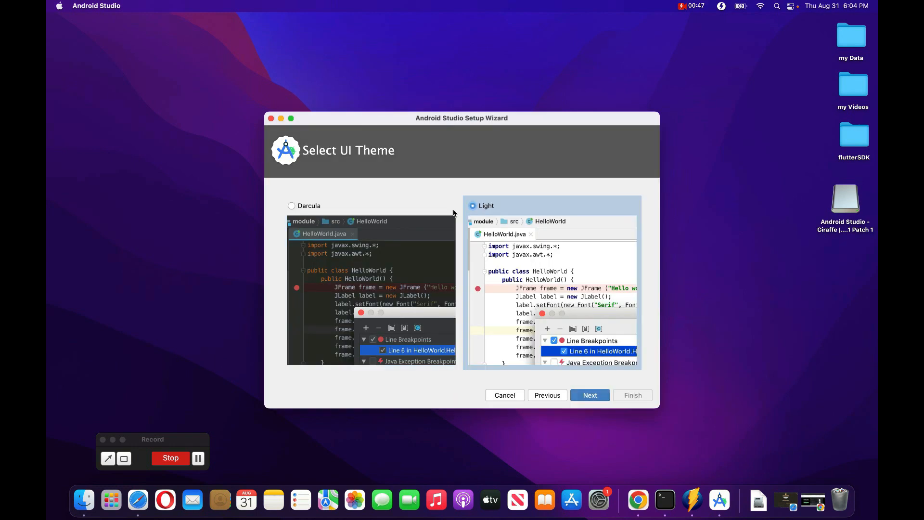
{"action": "left_click", "coordinate": [304, 210]}
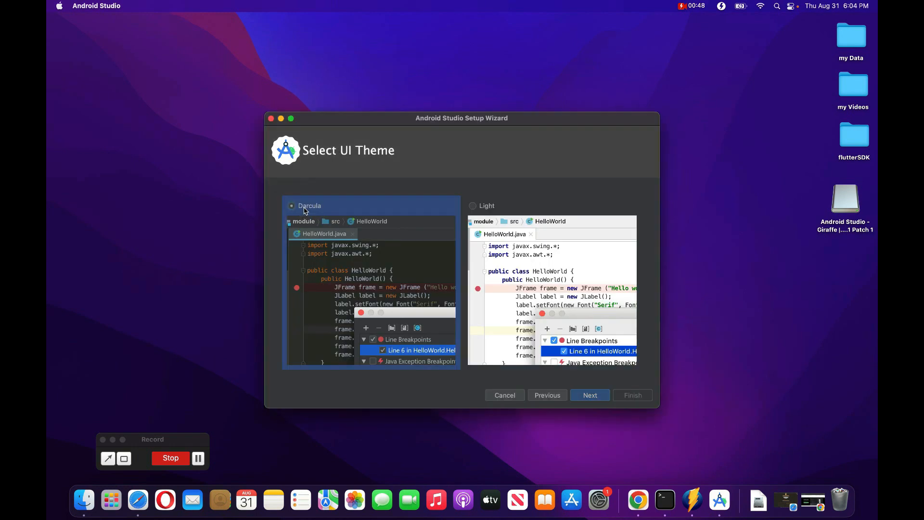
{"action": "left_click", "coordinate": [591, 396]}
{"action": "scroll", "coordinate": [523, 318], "scroll_direction": "down", "scroll_amount": 1}
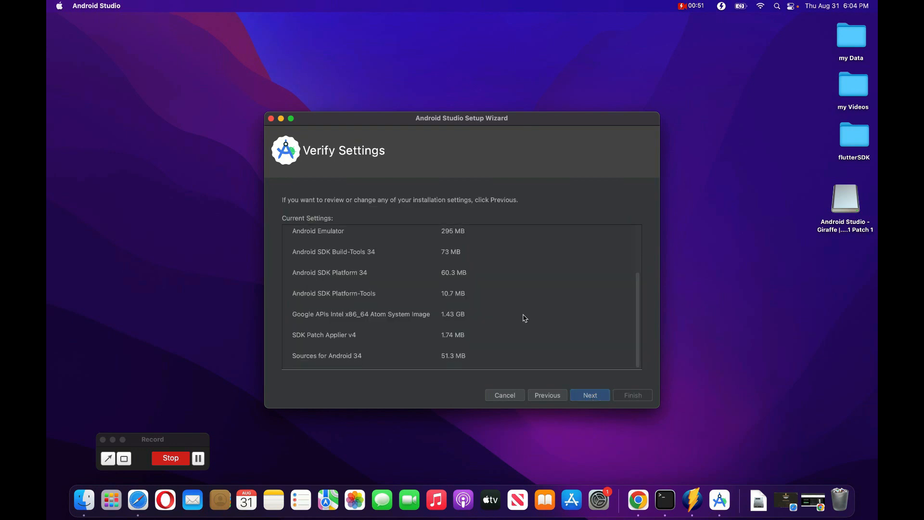
{"action": "left_click", "coordinate": [601, 402]}
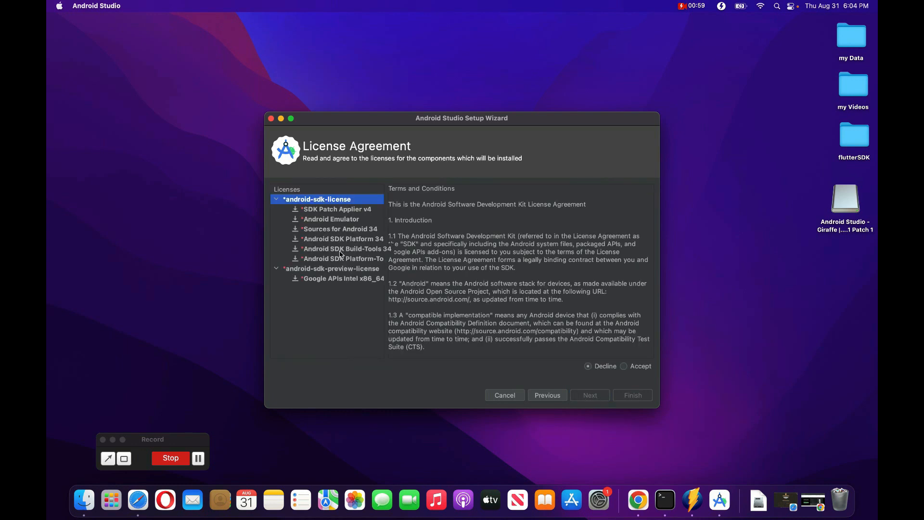
Accept the android-sdk-license and android-sdk-preview-license, and install the components to complete the setup wizard
{"action": "left_click", "coordinate": [277, 200]}
{"action": "left_click", "coordinate": [276, 209]}
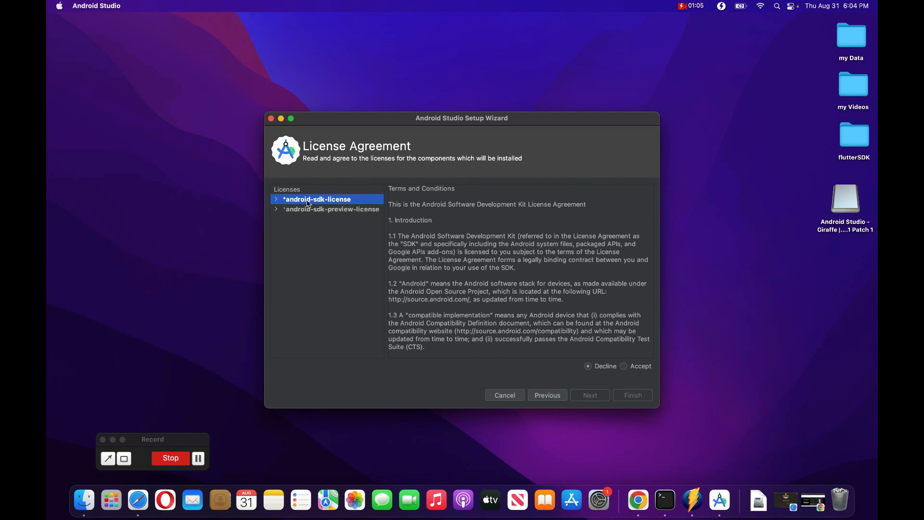
{"action": "left_click", "coordinate": [642, 366]}
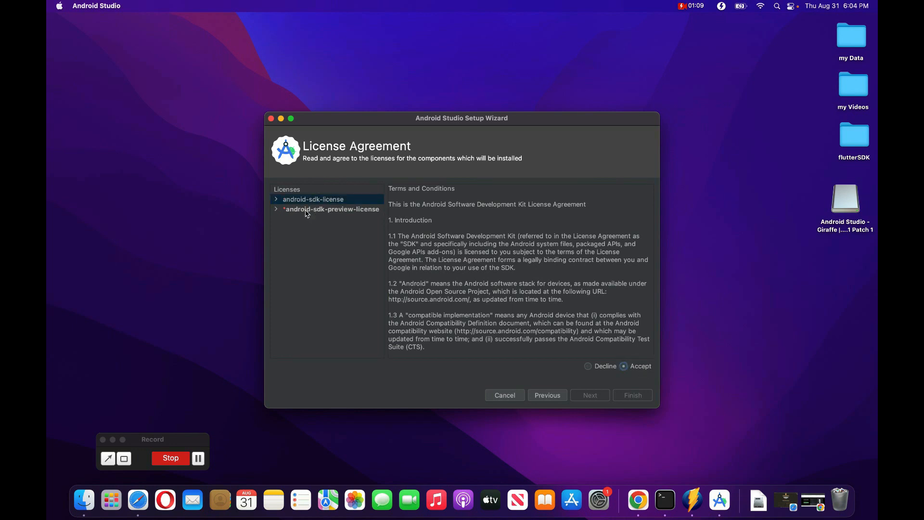
{"action": "left_click", "coordinate": [358, 211]}
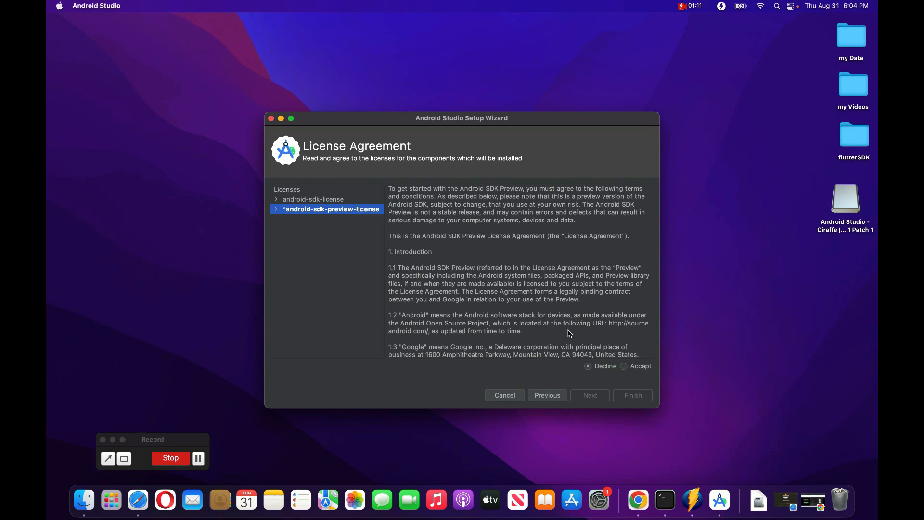
{"action": "left_click", "coordinate": [645, 367]}
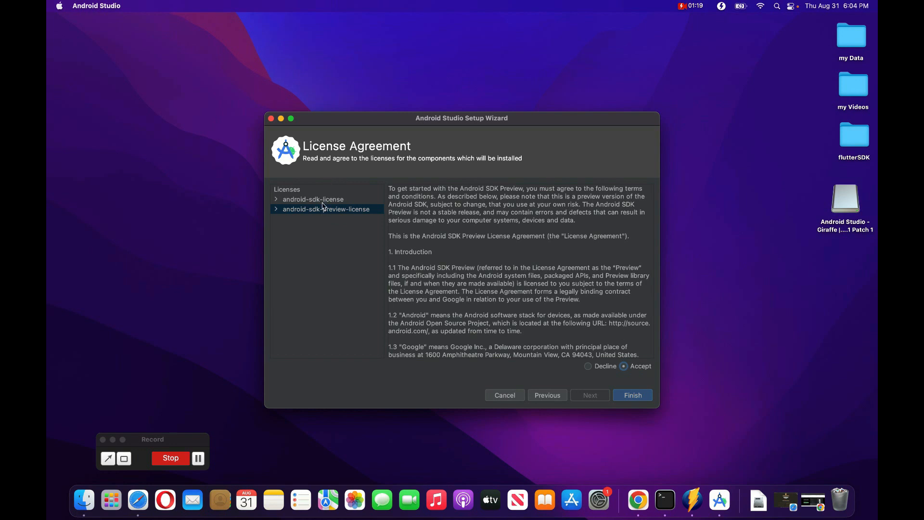
{"action": "left_click", "coordinate": [632, 395]}
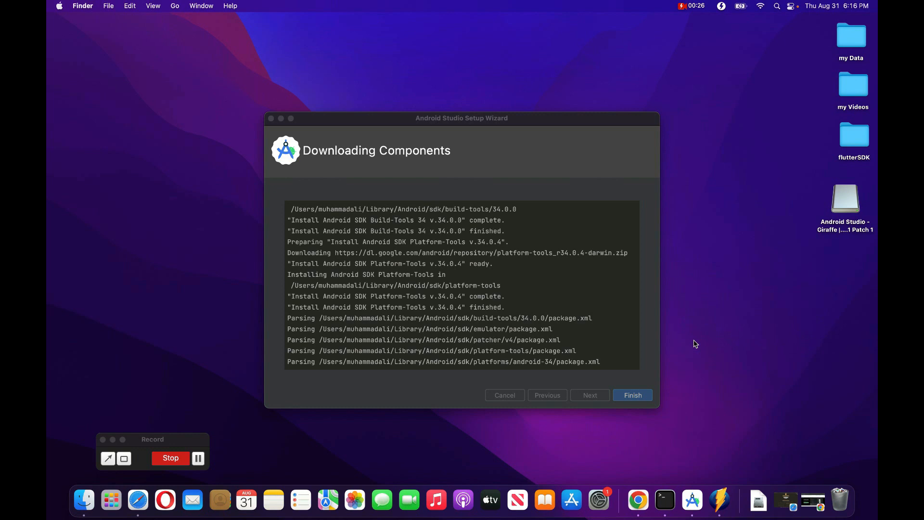
{"action": "left_click", "coordinate": [644, 398]}
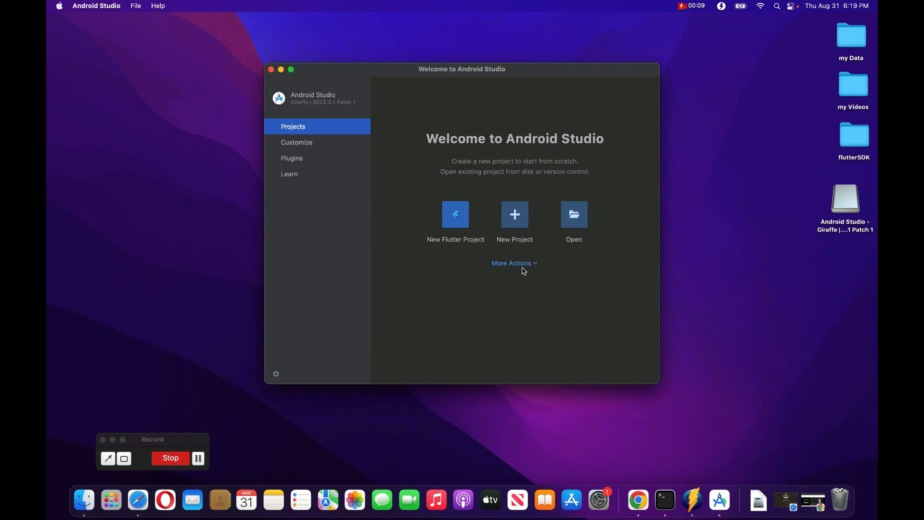
Install Android SDK Command-line Tools (latest) through the SDK Manager and finish the component installer
{"action": "left_click", "coordinate": [522, 266]}
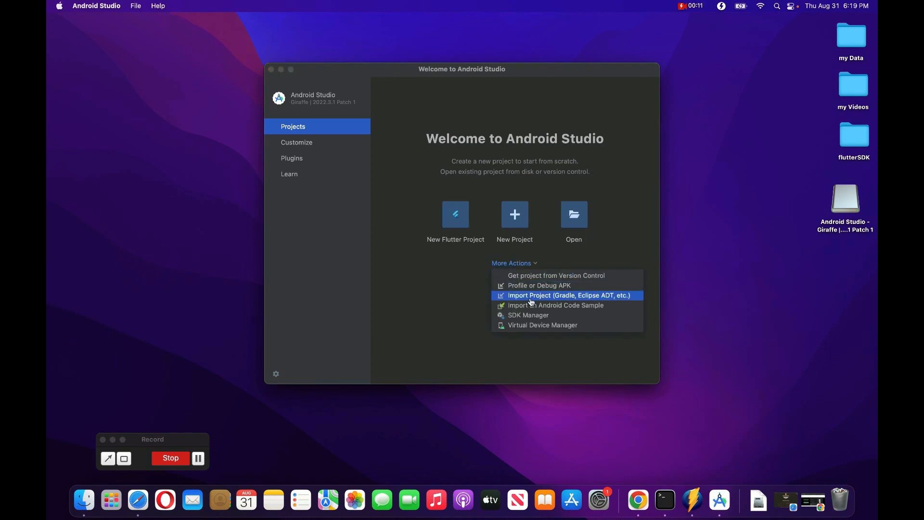
{"action": "left_click", "coordinate": [525, 316]}
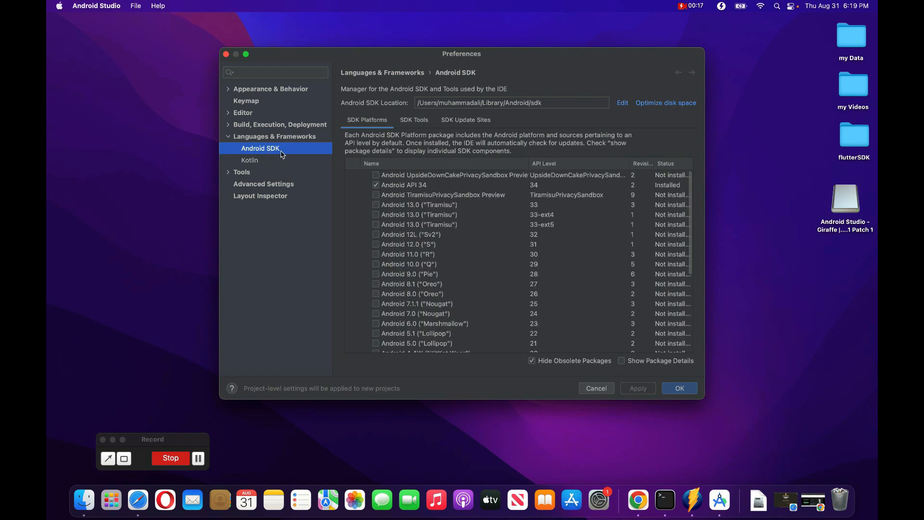
{"action": "left_click", "coordinate": [420, 121]}
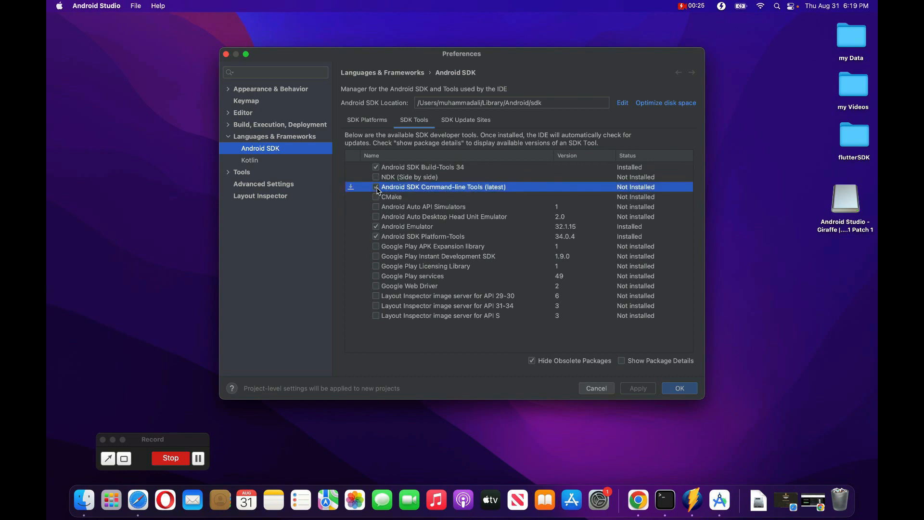
{"action": "left_click", "coordinate": [644, 391]}
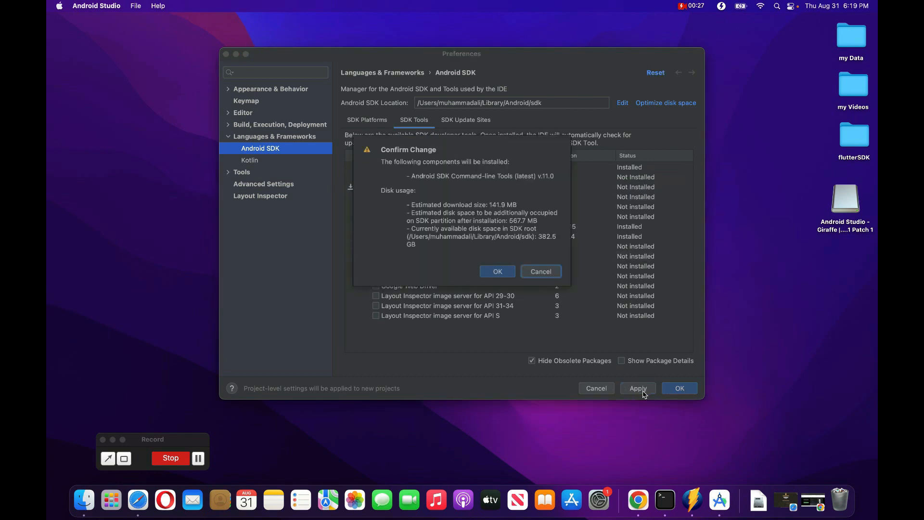
{"action": "left_click", "coordinate": [496, 272]}
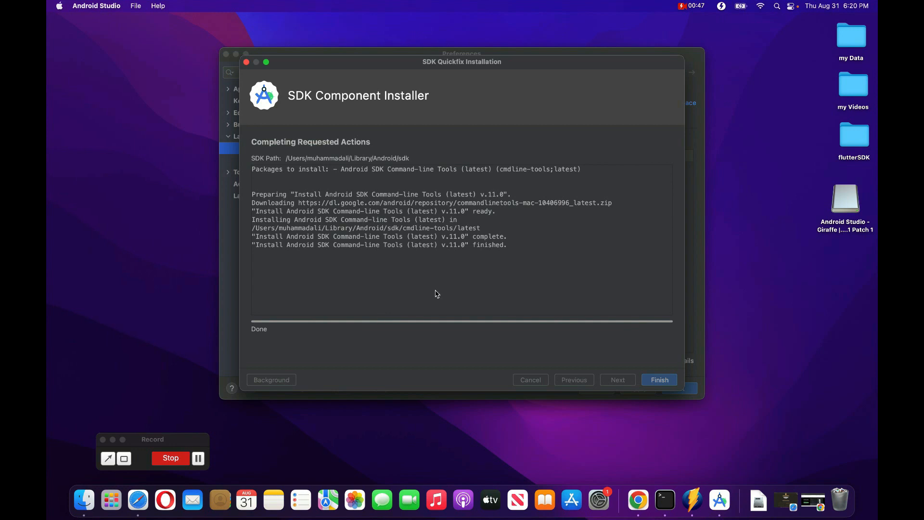
{"action": "left_click", "coordinate": [659, 383]}
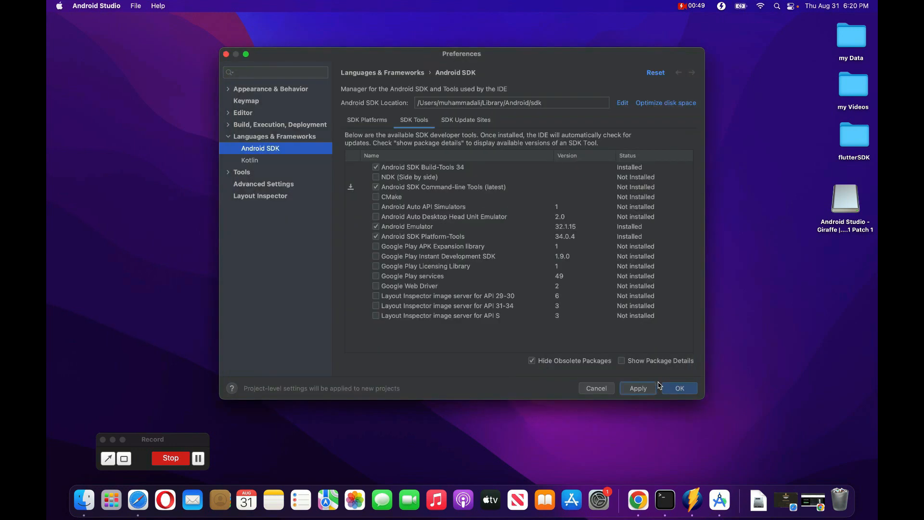